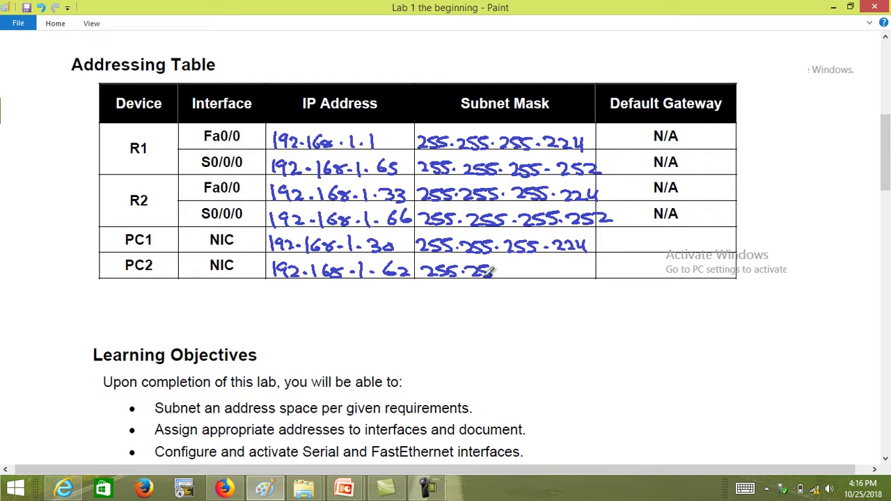
Step: Complete PC2's handwritten subnet mask in the addressing table as 255.255.255.224
click(508, 274)
click(546, 273)
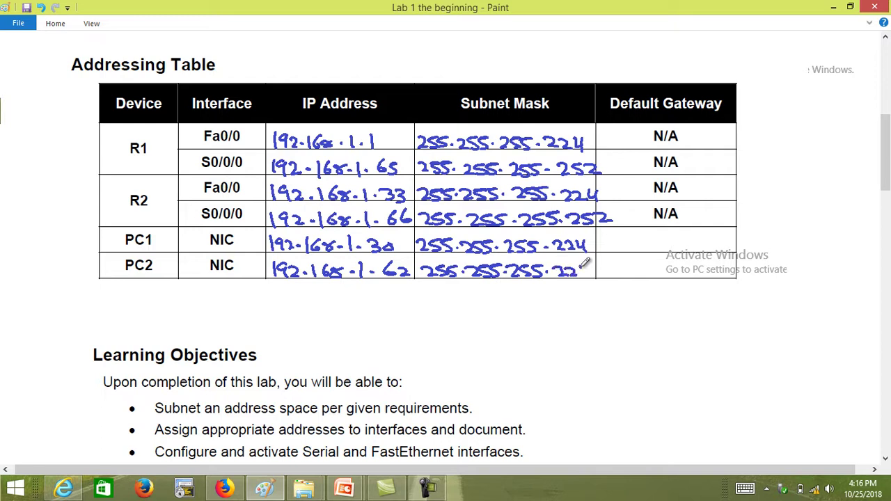
drag(589, 263, 589, 275)
Step: Handwrite 192.168.1.1 as PC1's default gateway and fill in PC2's default gateway in the addressing table
mouse_move(606, 236)
mouse_down()
mouse_move(605, 247)
mouse_move(670, 237)
mouse_move(709, 251)
mouse_up()
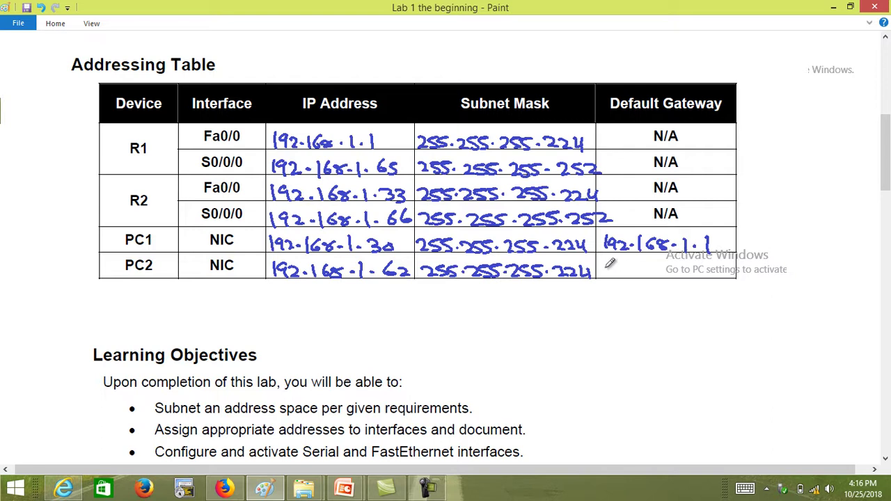
drag(610, 263, 724, 277)
click(701, 276)
Step: Draw an arrow to R2's Fa0/0 connection in the topology diagram, and undo it
drag(883, 167, 871, 106)
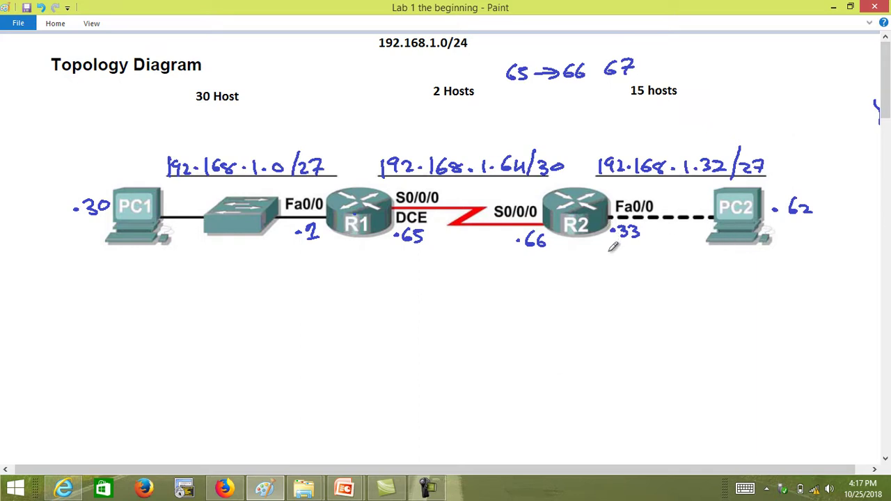
drag(608, 249, 612, 227)
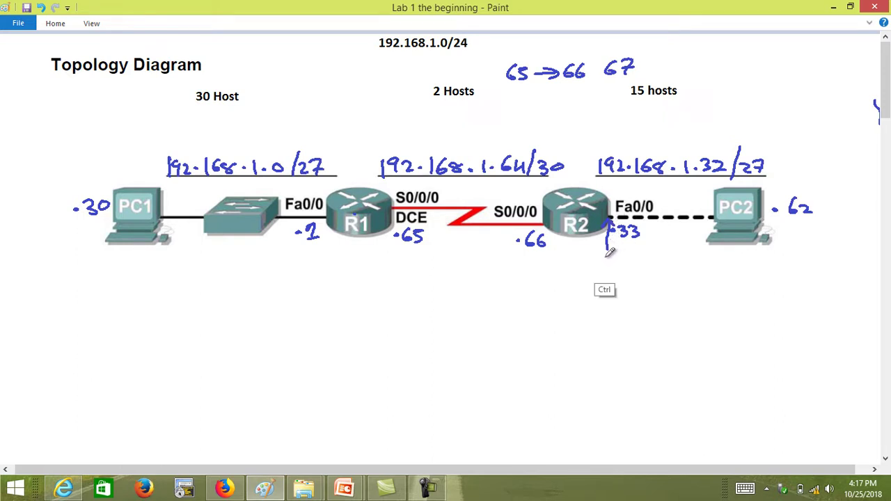
key(ctrl+z)
key(ctrl+z)
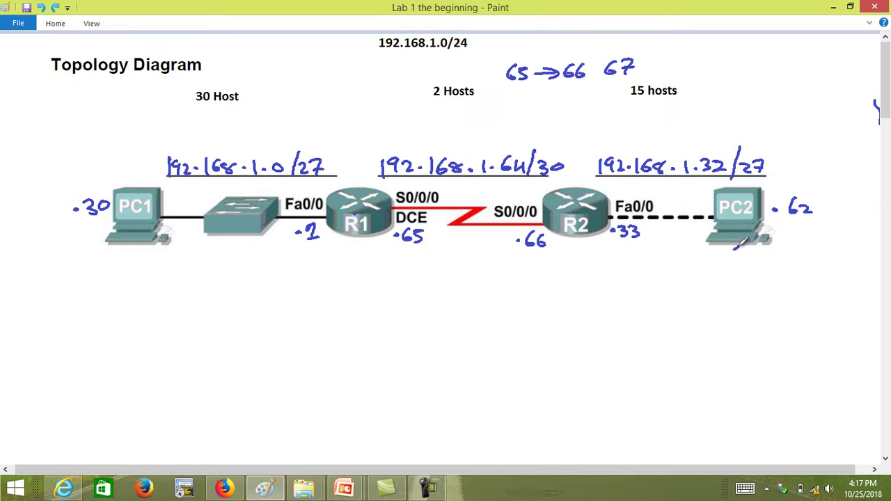
Step: Circle PC2's network and the .33 address beside R2 in the topology diagram, and undo these marks
mouse_move(741, 242)
mouse_down()
mouse_move(724, 256)
mouse_move(670, 263)
mouse_move(632, 241)
mouse_move(613, 210)
mouse_move(635, 165)
mouse_move(732, 143)
mouse_move(775, 234)
mouse_move(759, 257)
mouse_up()
mouse_move(604, 250)
mouse_down()
mouse_move(605, 260)
mouse_move(610, 247)
mouse_move(649, 224)
mouse_move(610, 250)
mouse_up()
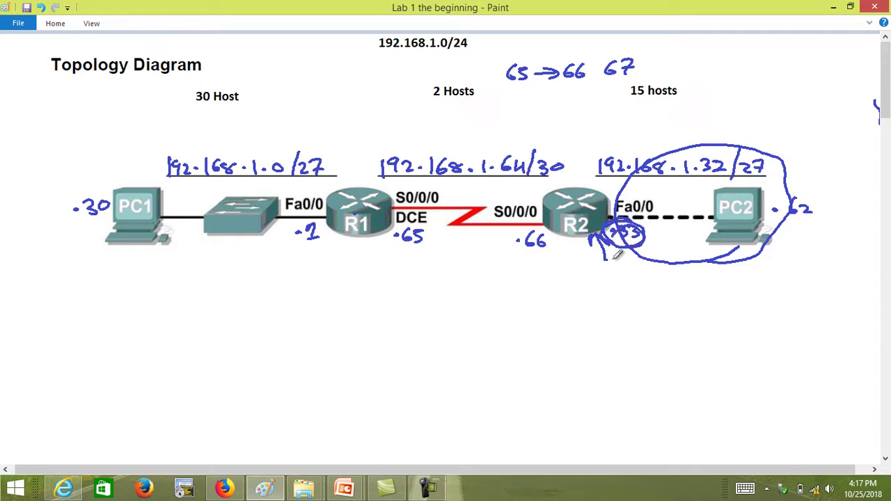
key(ctrl+z)
key(ctrl+z)
key(ctrl+z)
key(ctrl+z)
key(ctrl+z)
key(ctrl+z)
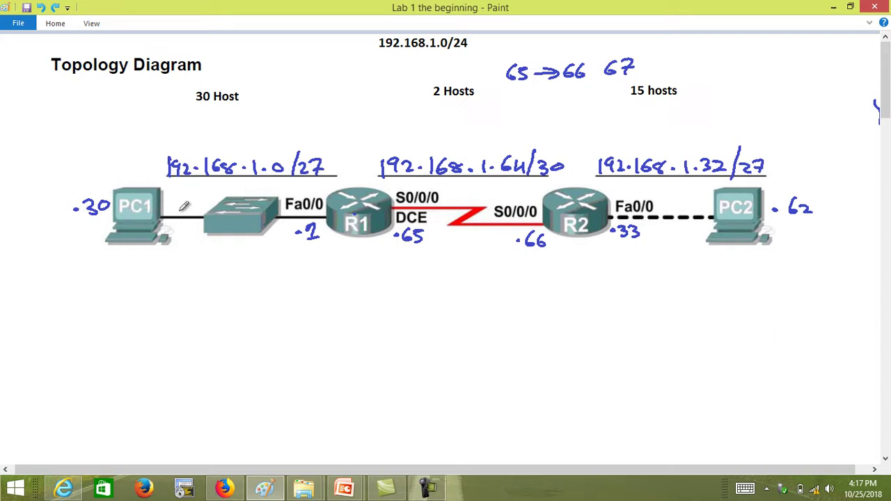
Step: Draw an arrow to R1's .1 address and sketch an extra computer connected below the switch
drag(280, 265, 305, 248)
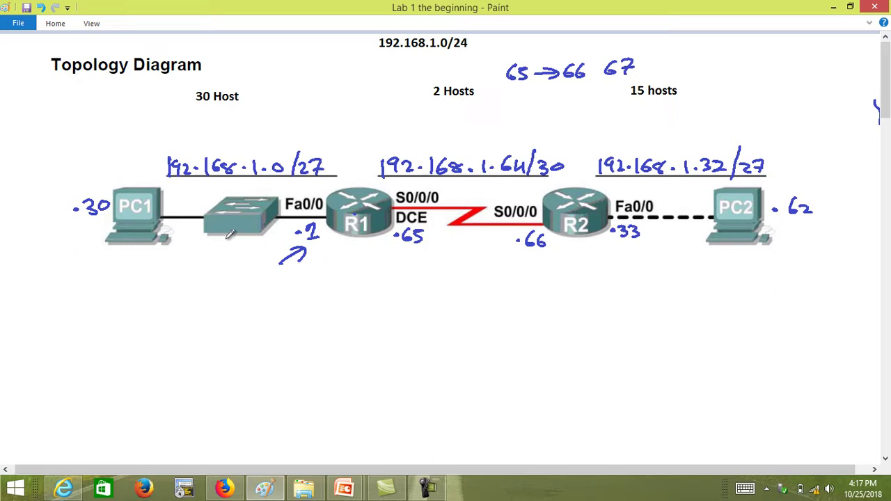
mouse_move(225, 241)
mouse_down()
mouse_move(220, 270)
mouse_move(232, 275)
mouse_move(199, 305)
mouse_up()
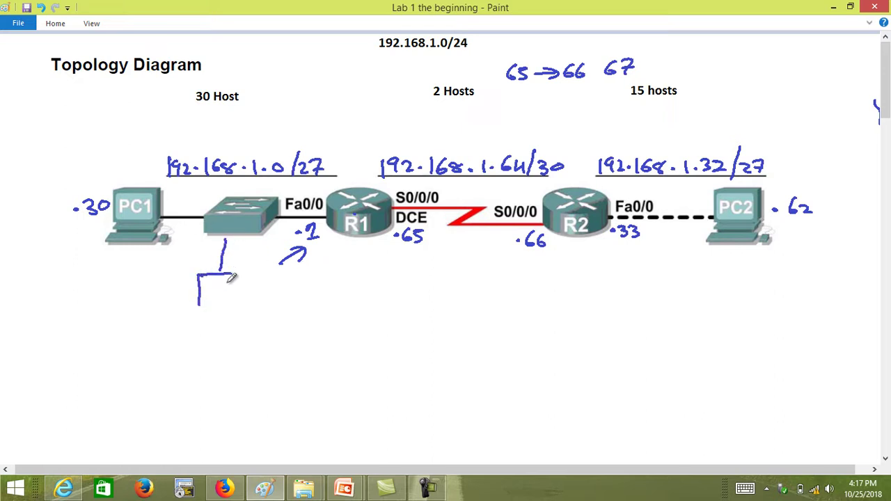
mouse_move(232, 275)
mouse_down()
mouse_move(195, 304)
mouse_move(225, 310)
mouse_move(187, 334)
mouse_move(203, 325)
mouse_up()
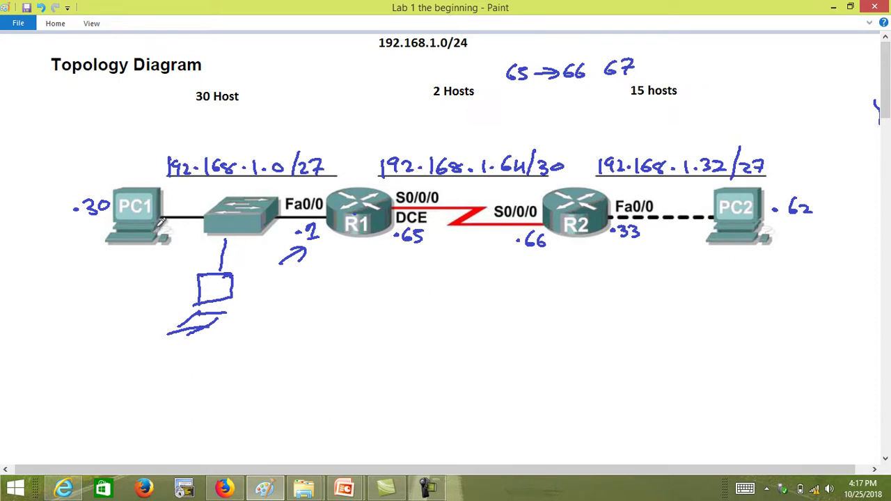
Step: Draw curved traffic arrows from PC1 to the sketched computer's area and sketch a second computer connected to the switch
drag(157, 224, 198, 286)
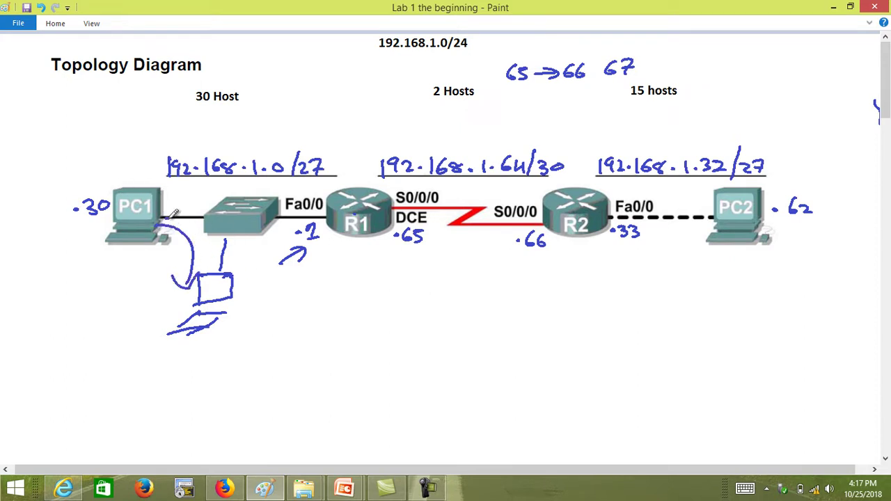
mouse_move(167, 218)
mouse_down()
mouse_move(249, 303)
mouse_move(266, 302)
mouse_up()
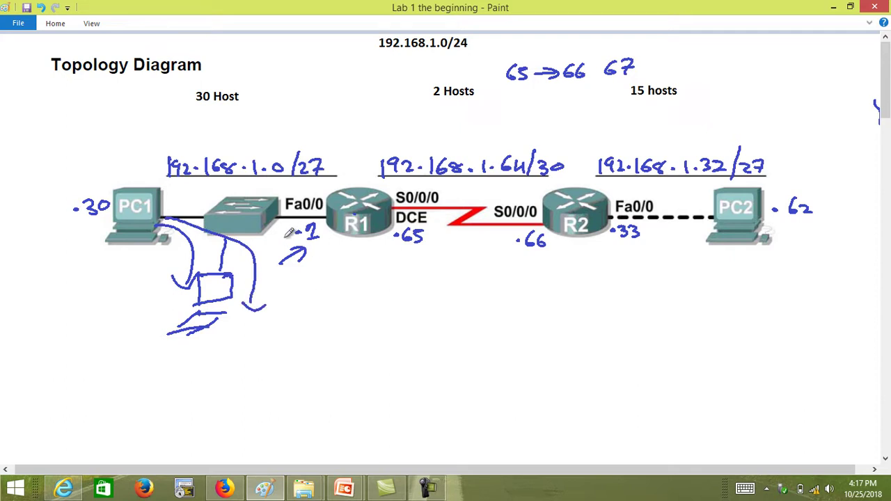
drag(273, 218, 291, 324)
drag(286, 283, 293, 323)
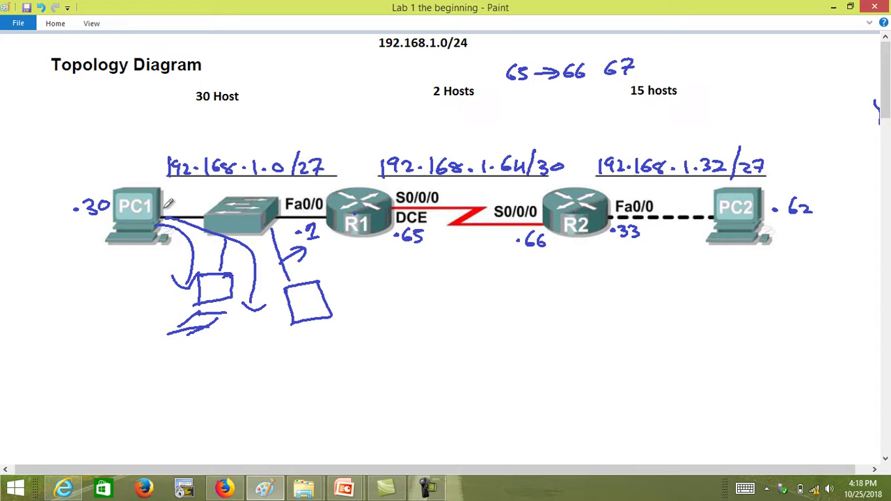
Step: Draw a curved traffic path from PC1 to PC2 and circle the .1 address at R1's Fa0/0 interface
mouse_move(162, 211)
mouse_down()
mouse_move(358, 175)
mouse_move(705, 174)
mouse_move(779, 218)
mouse_move(784, 209)
mouse_up()
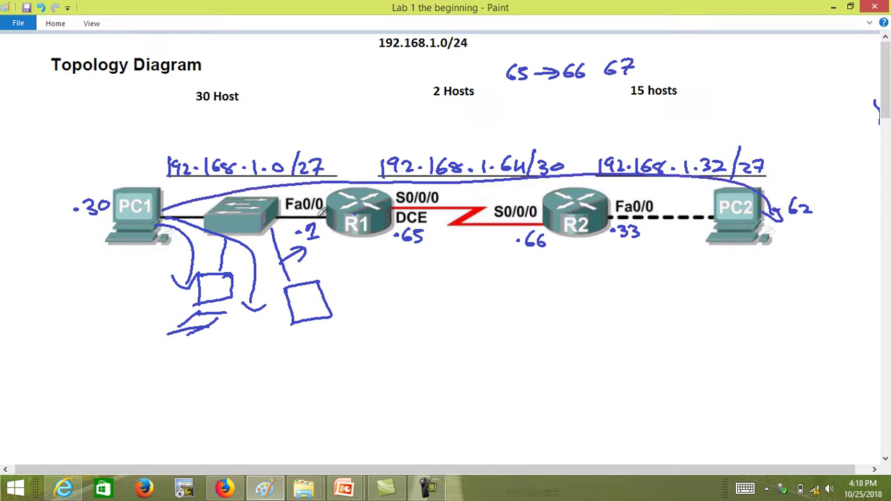
mouse_move(321, 212)
mouse_down()
mouse_move(295, 233)
mouse_move(326, 221)
mouse_move(314, 216)
mouse_up()
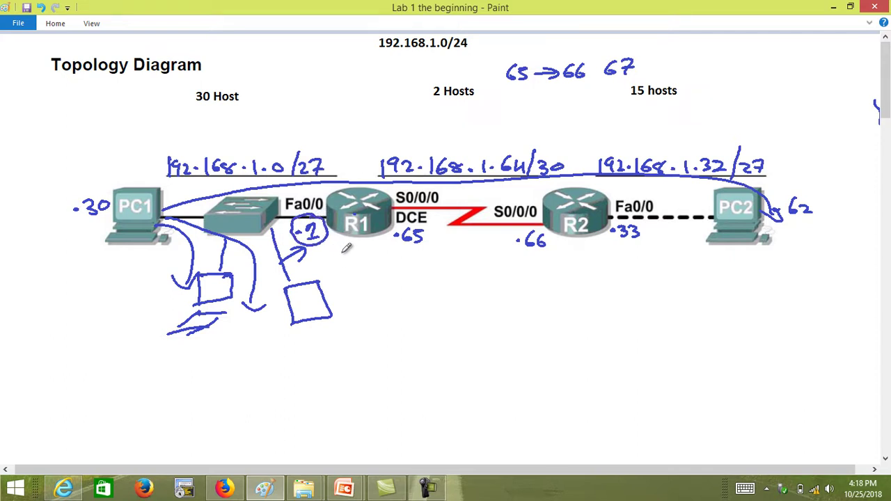
drag(321, 181, 328, 195)
Step: Undo the sketched computers, arrows and circle, leaving only the handwritten addresses on the topology diagram
key(ctrl+z)
key(ctrl+z)
key(ctrl+z)
key(ctrl+z)
key(ctrl+z)
key(ctrl+z)
key(ctrl+z)
key(ctrl+z)
key(ctrl+z)
key(ctrl+z)
key(ctrl+z)
key(ctrl+z)
key(ctrl+z)
key(ctrl+z)
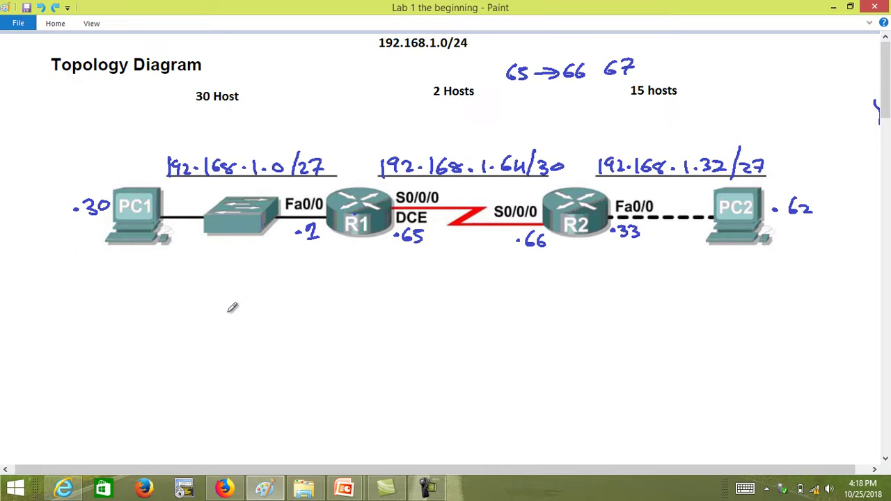
Step: Outline the three networks with curved lines at R1's LAN side, around the serial link, and around PC2's network
mouse_move(227, 313)
mouse_down()
mouse_move(300, 286)
mouse_move(336, 177)
mouse_move(275, 83)
mouse_move(152, 91)
mouse_up()
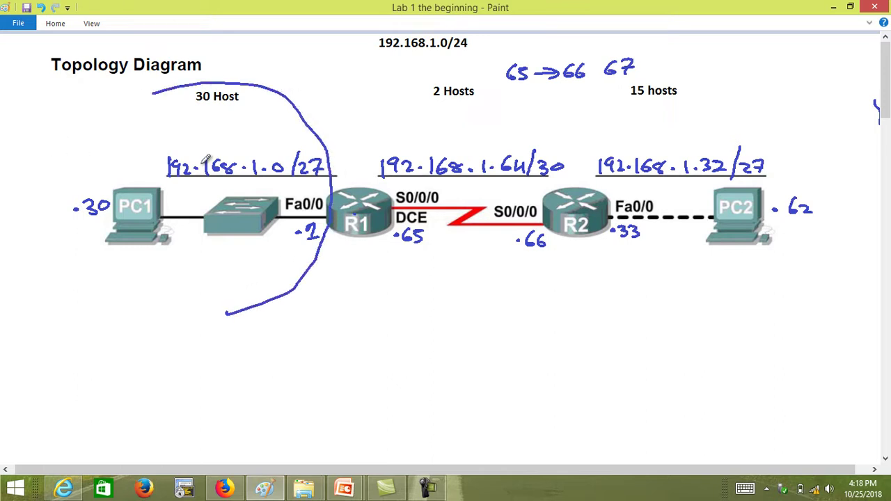
mouse_move(458, 120)
mouse_down()
mouse_move(420, 139)
mouse_move(409, 273)
mouse_move(461, 299)
mouse_up()
drag(523, 120, 529, 291)
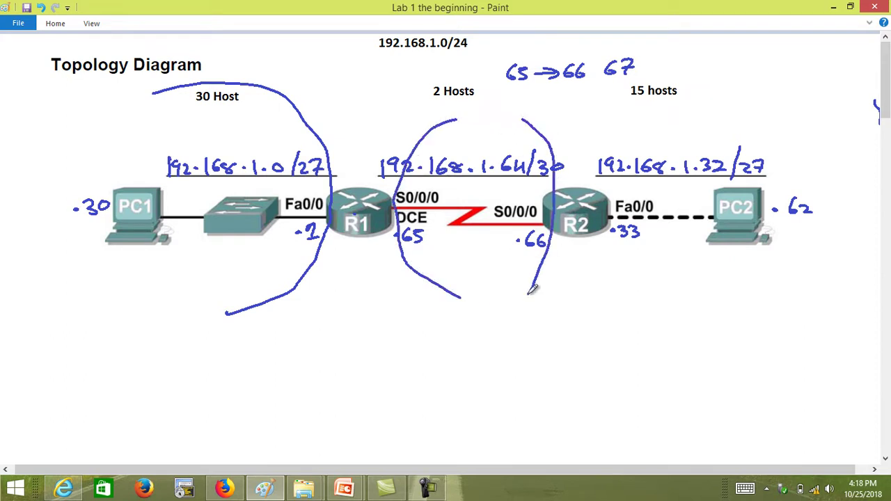
mouse_move(669, 112)
mouse_down()
mouse_move(604, 175)
mouse_move(679, 297)
mouse_up()
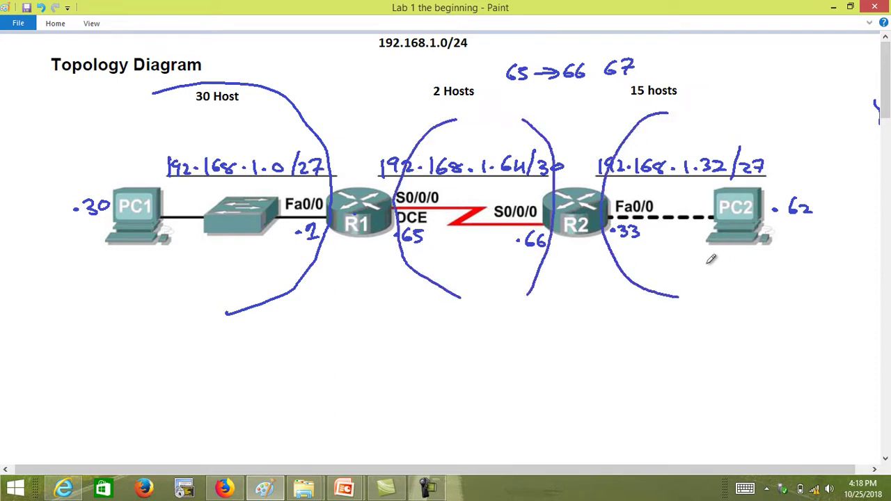
mouse_move(729, 104)
mouse_down()
mouse_move(820, 220)
mouse_move(748, 298)
mouse_up()
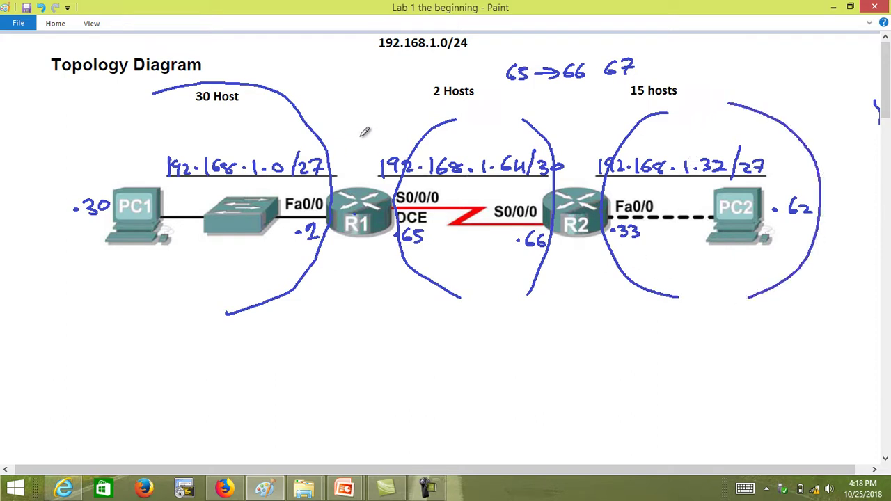
Step: Number the three outlined networks 1, 2 and 3 above their handwritten network addresses
drag(237, 119, 237, 141)
drag(471, 117, 498, 131)
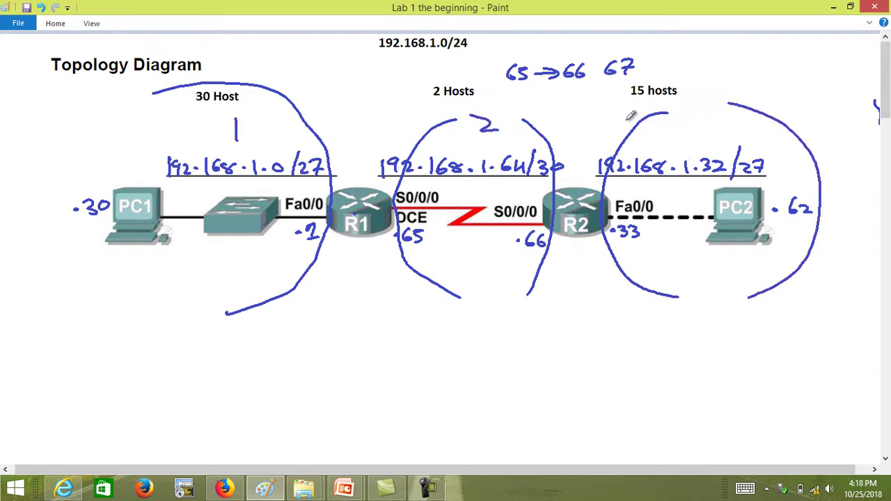
mouse_move(686, 120)
mouse_down()
mouse_move(702, 126)
mouse_move(691, 140)
mouse_up()
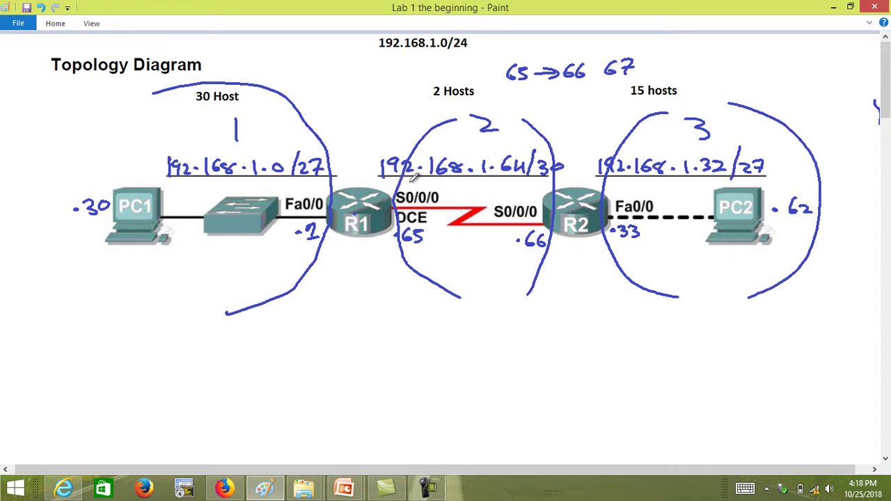
Step: Undo the network numbers and outlines on the topology diagram
key(ctrl+z)
key(ctrl+z)
key(ctrl+z)
key(ctrl+z)
key(ctrl+z)
key(ctrl+z)
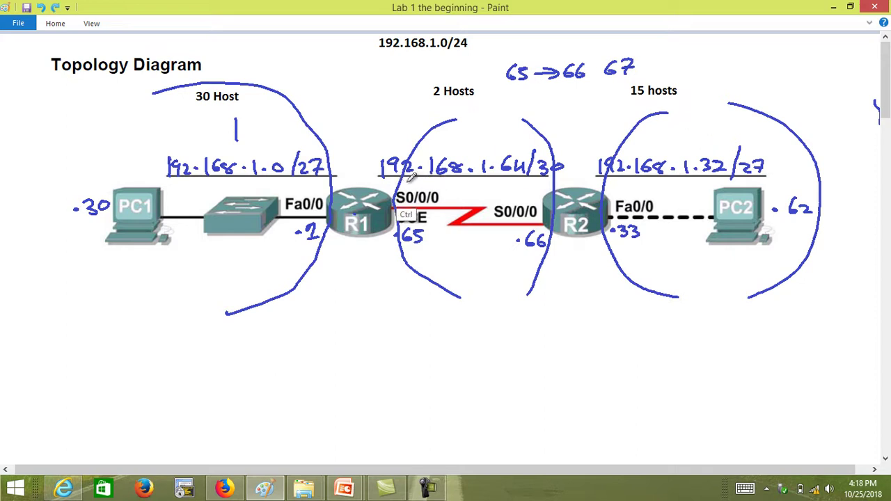
key(ctrl+z)
key(ctrl+z)
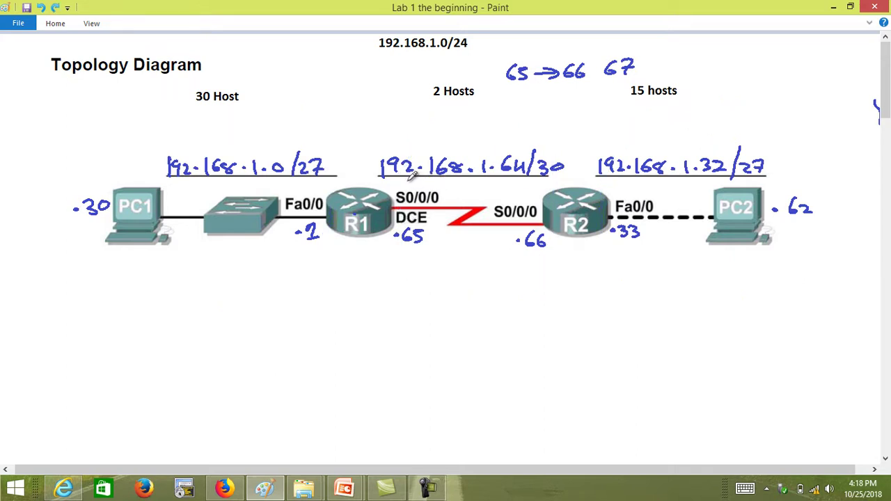
Step: Launch Cisco Packet Tracer
click(8, 491)
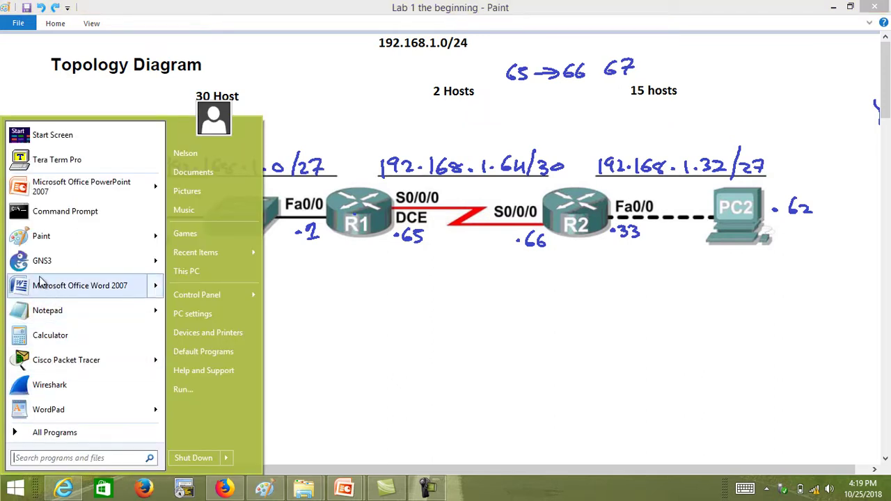
click(42, 367)
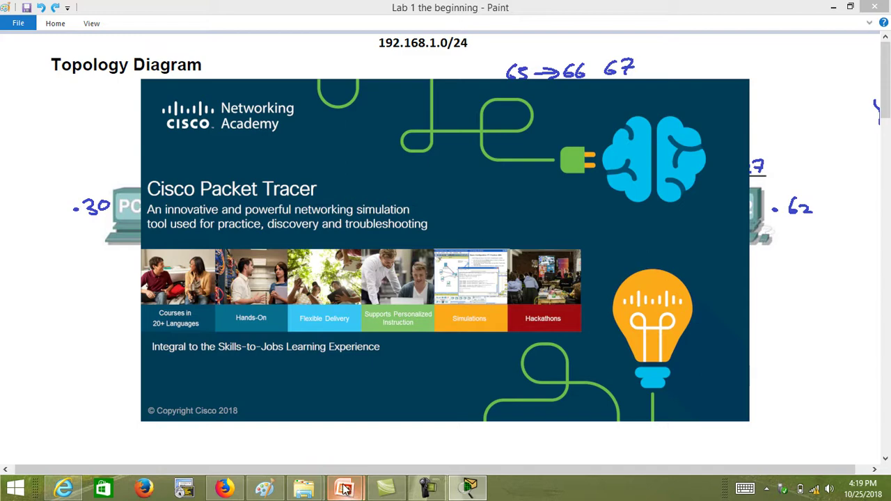
Step: Switch to the Introduction to Routers presentation in PowerPoint and show the "Working with the Cisco IOS" slide full screen
mouse_move(344, 490)
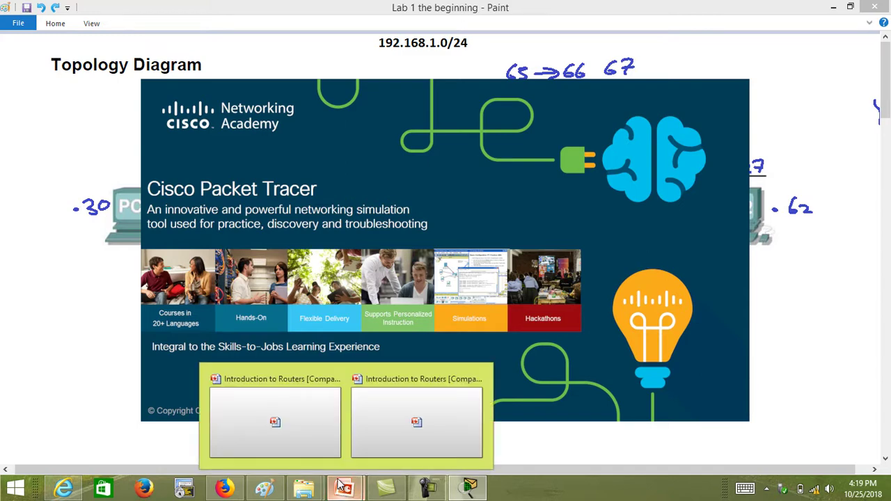
click(375, 425)
scroll(92, 248, up, 1)
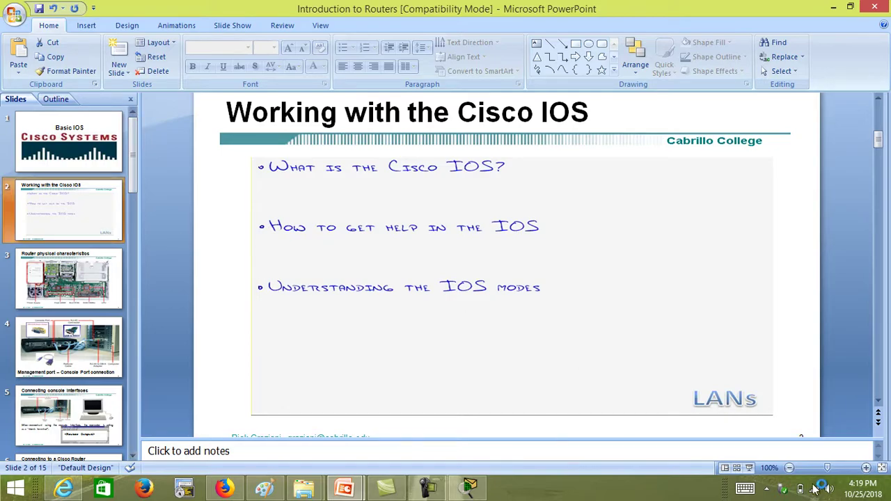
click(749, 468)
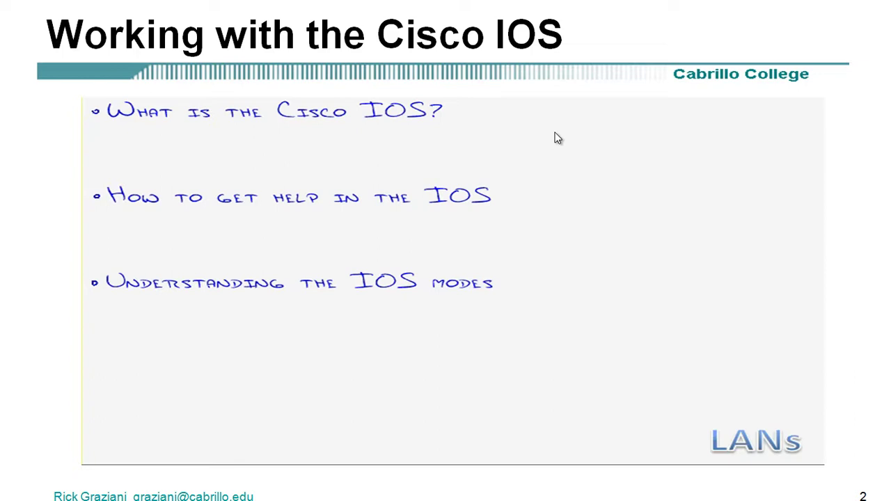
Step: Switch to Cisco Packet Tracer, place a 2620XM router in the logical workspace and view its physical modules
key(alt+Tab)
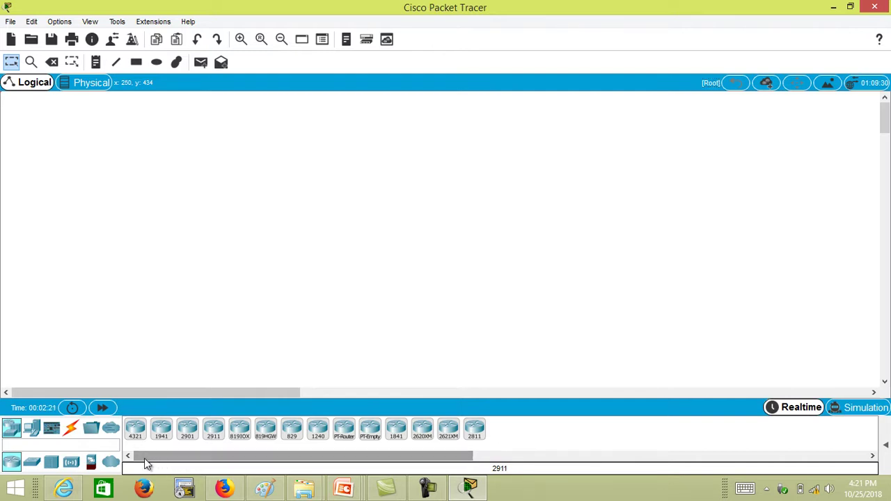
drag(155, 457, 115, 460)
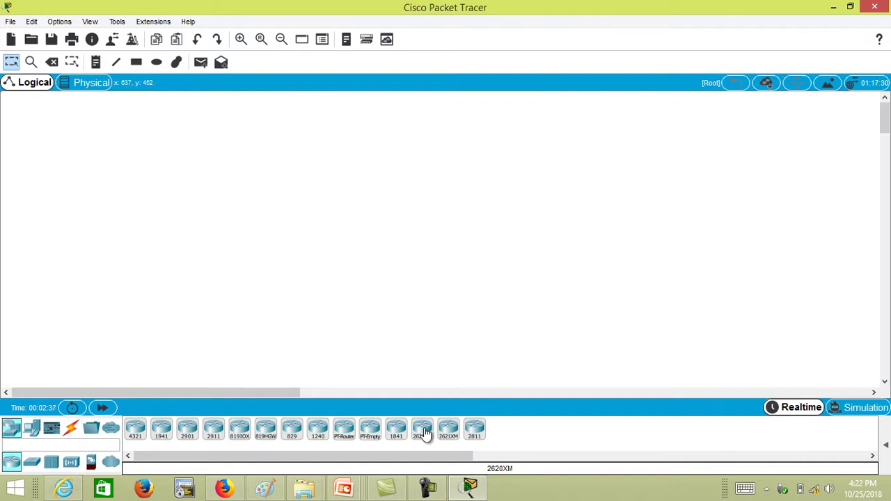
drag(423, 431, 527, 182)
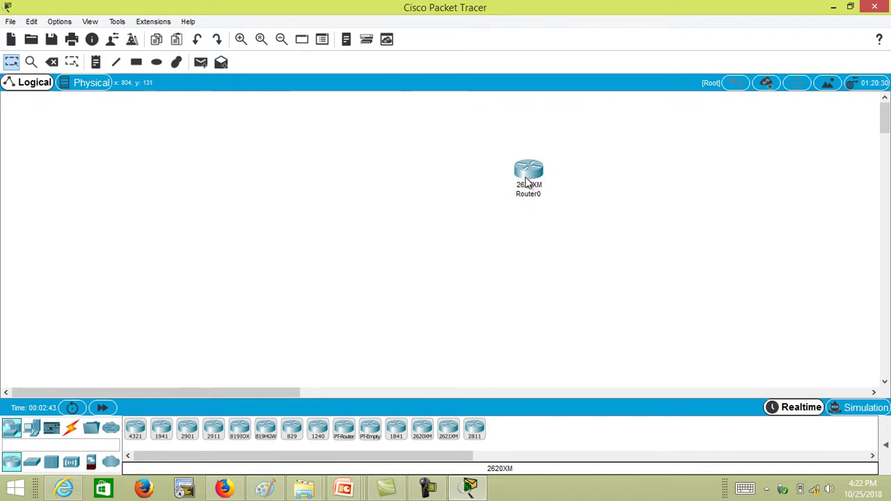
click(527, 186)
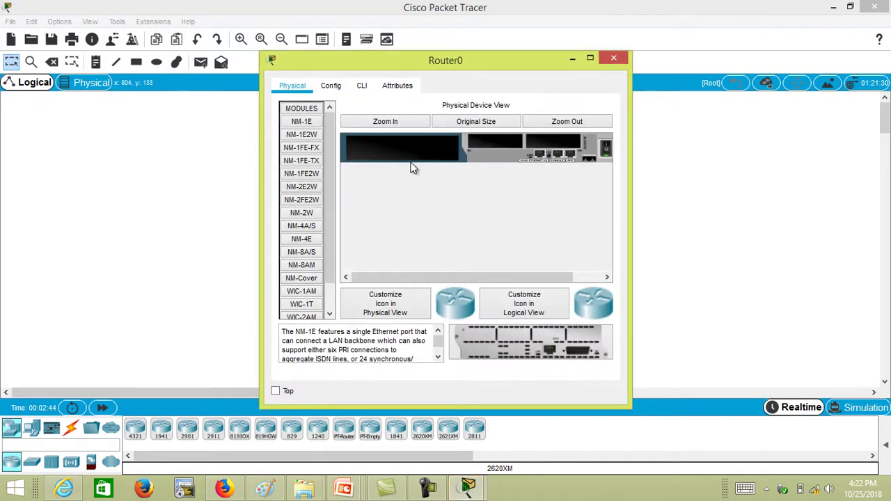
click(614, 58)
Step: Delete the 2620XM router from the logical workspace and place a 2811 router instead
drag(484, 156, 600, 215)
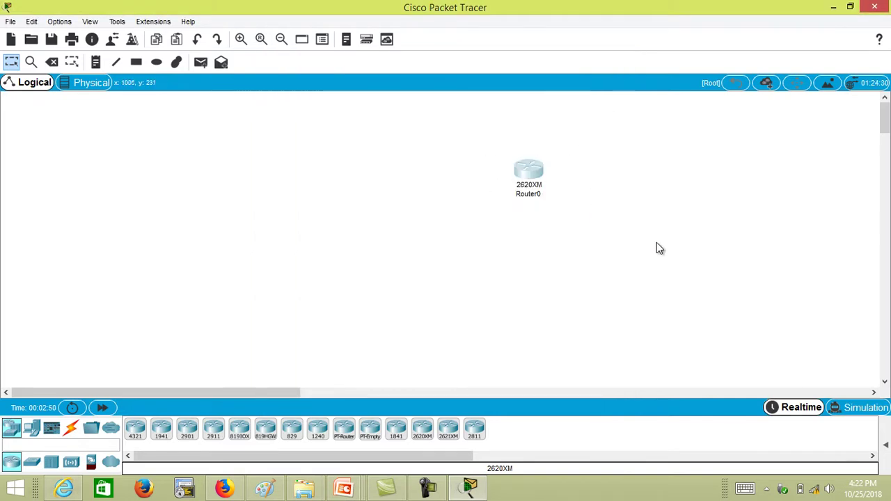
key(Delete)
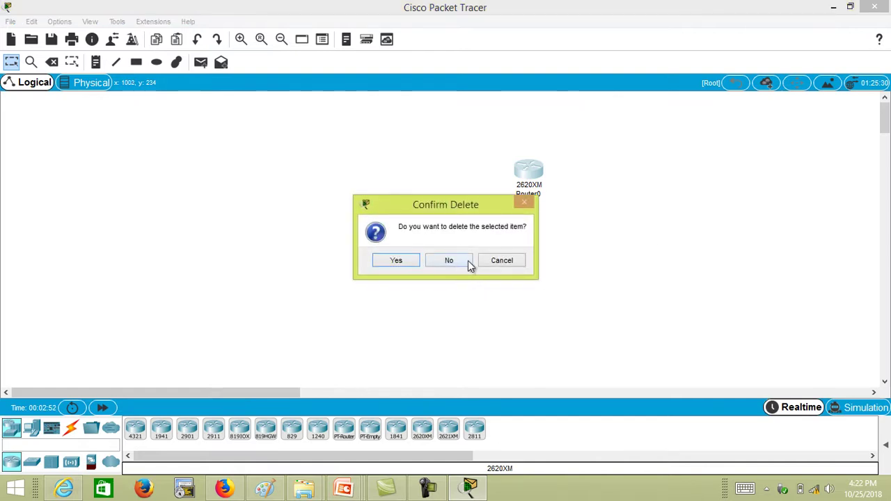
click(410, 265)
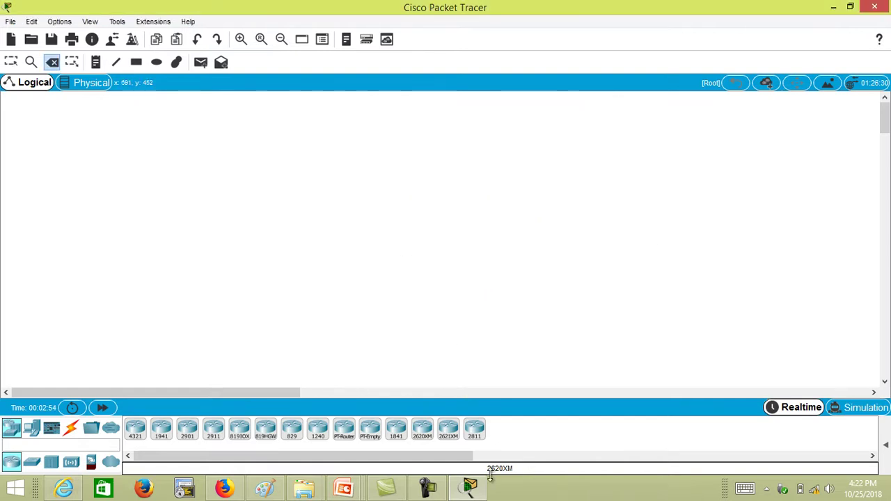
click(474, 428)
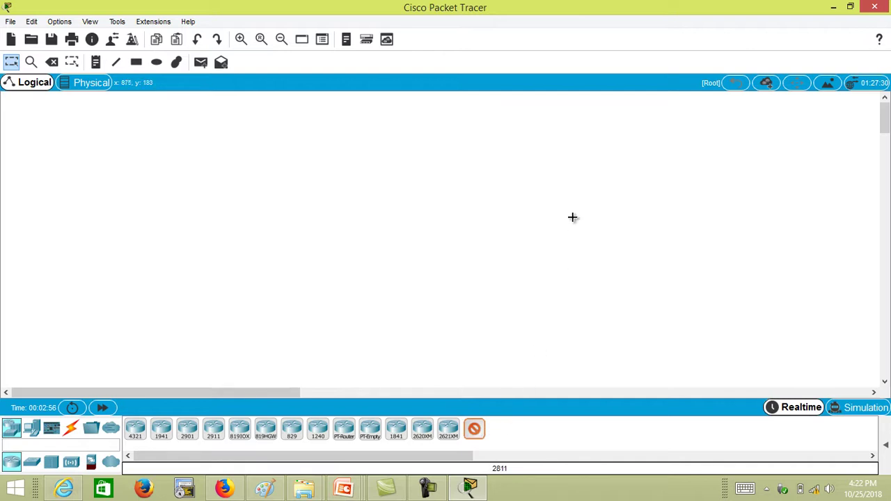
click(561, 167)
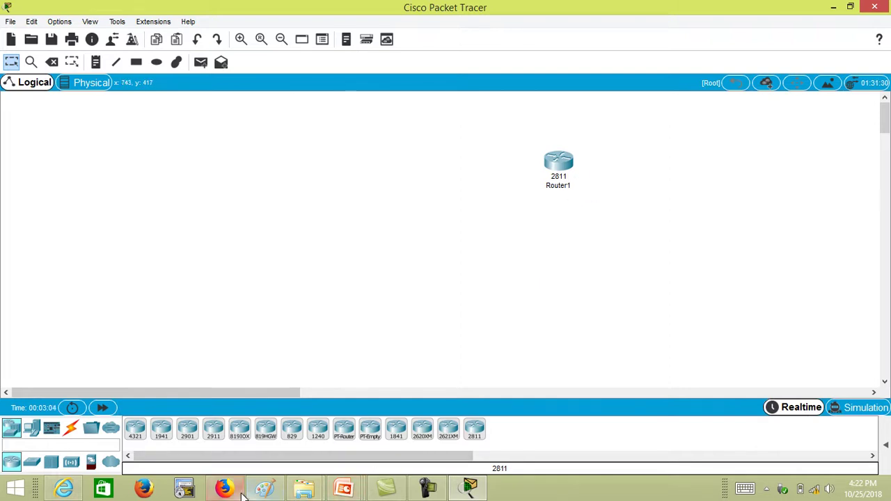
Step: Switch to Paint and review the R1 and R2 interfaces on the Lab 1 topology diagram
click(267, 490)
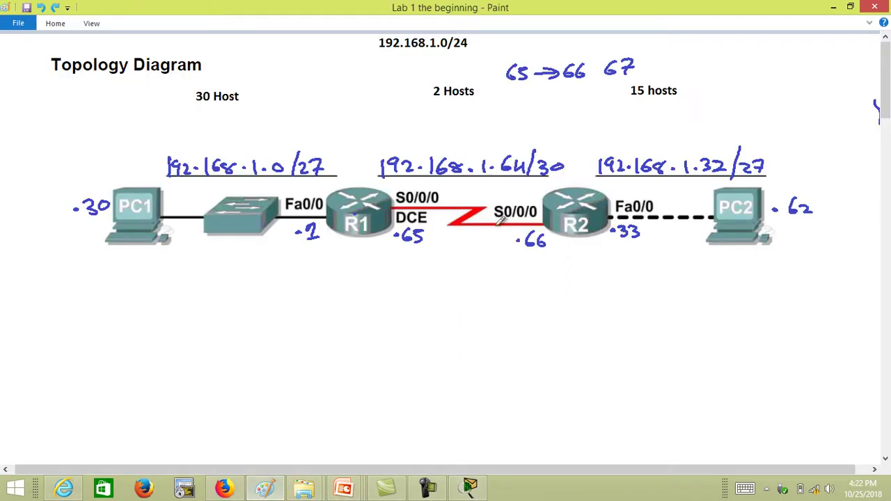
click(832, 8)
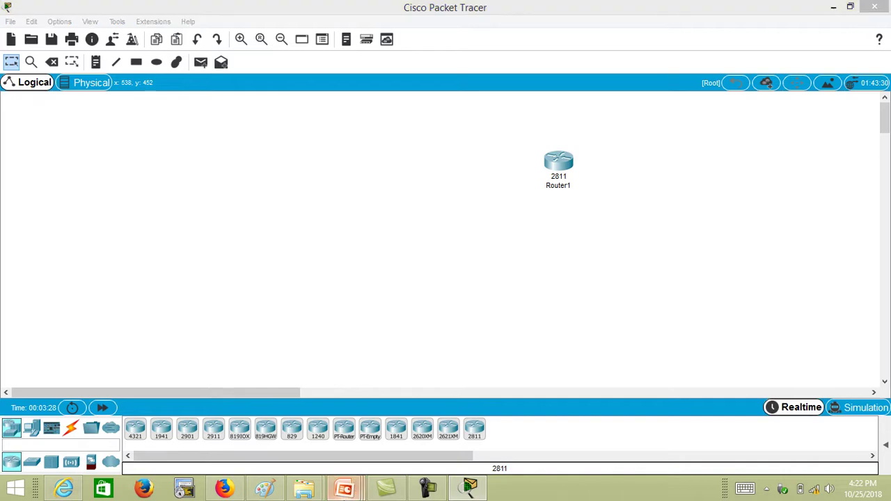
Step: Switch to the PowerPoint slide show and mark the router and bottom switch with red pen arrows, sketching a computer cabled to a switch port
mouse_move(356, 485)
click(648, 421)
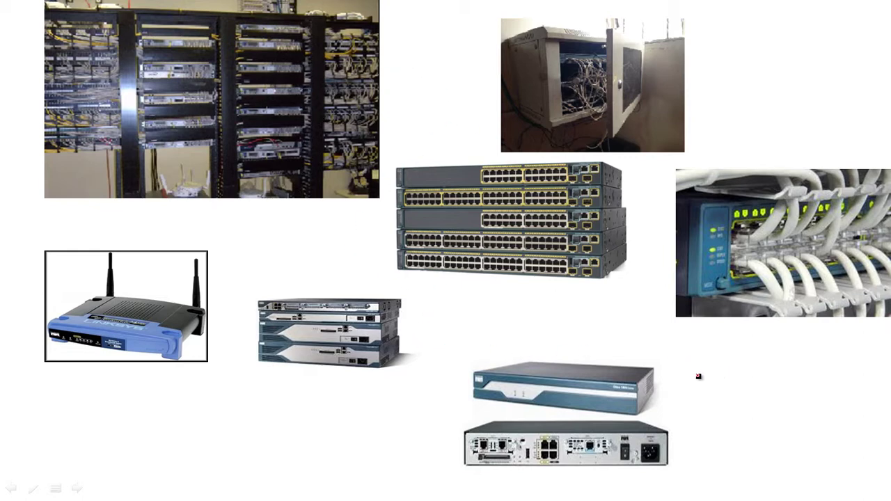
mouse_move(693, 362)
mouse_down()
mouse_move(664, 374)
mouse_move(675, 360)
mouse_up()
mouse_move(364, 266)
mouse_down()
mouse_move(422, 285)
mouse_move(441, 272)
mouse_up()
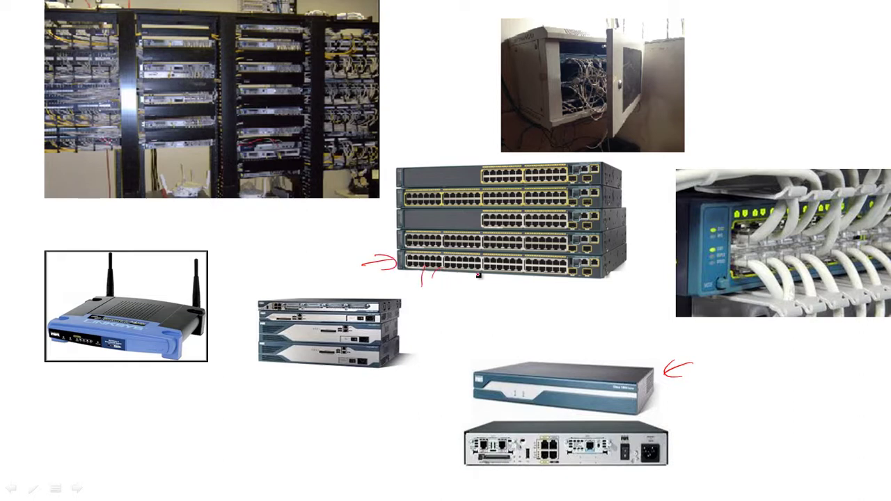
mouse_move(505, 272)
mouse_down()
mouse_move(504, 298)
mouse_move(521, 328)
mouse_move(496, 324)
mouse_move(521, 342)
mouse_up()
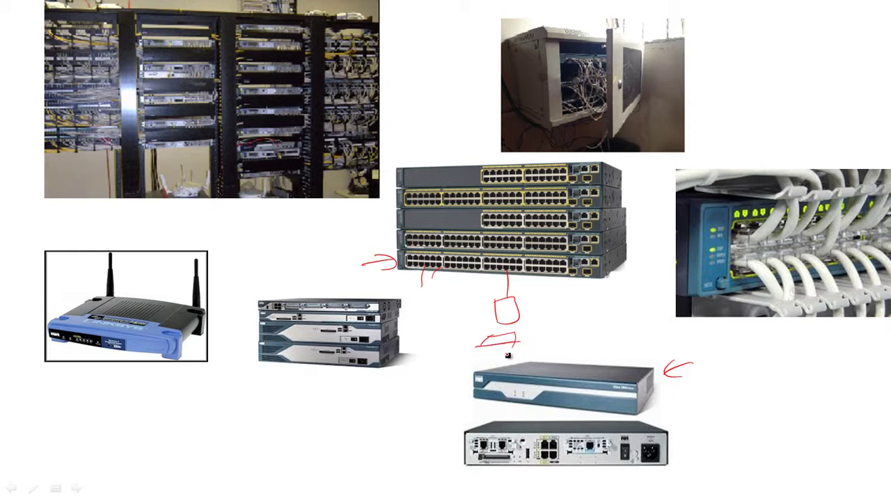